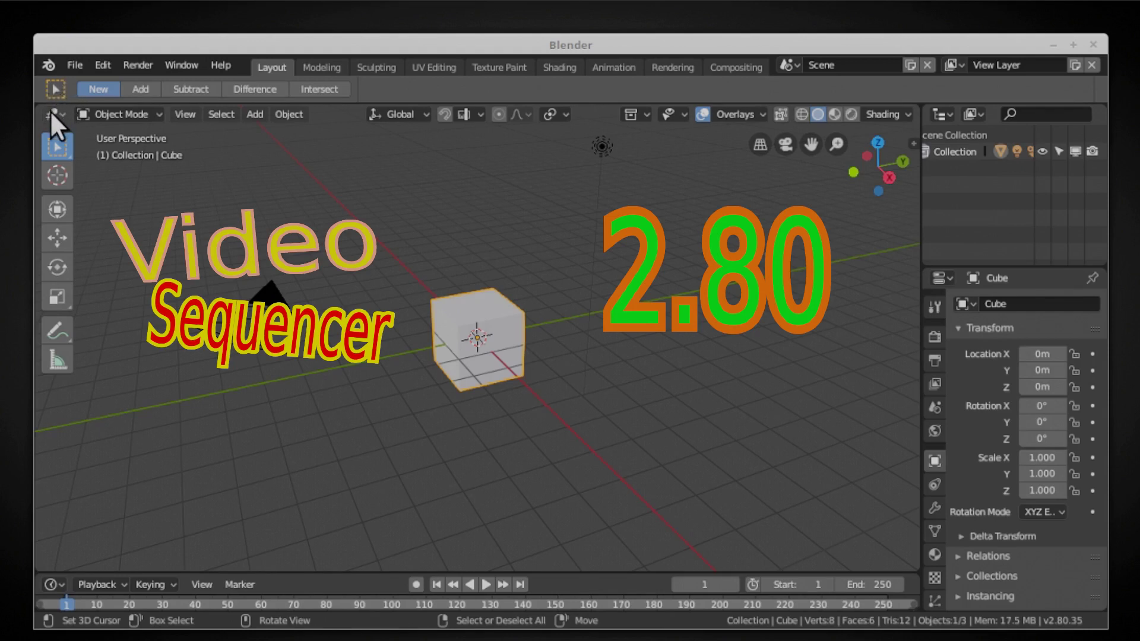
Step: Switch the main 3D Viewport area to the Video Sequencer editor
{"action": "left_click", "coordinate": [50, 113]}
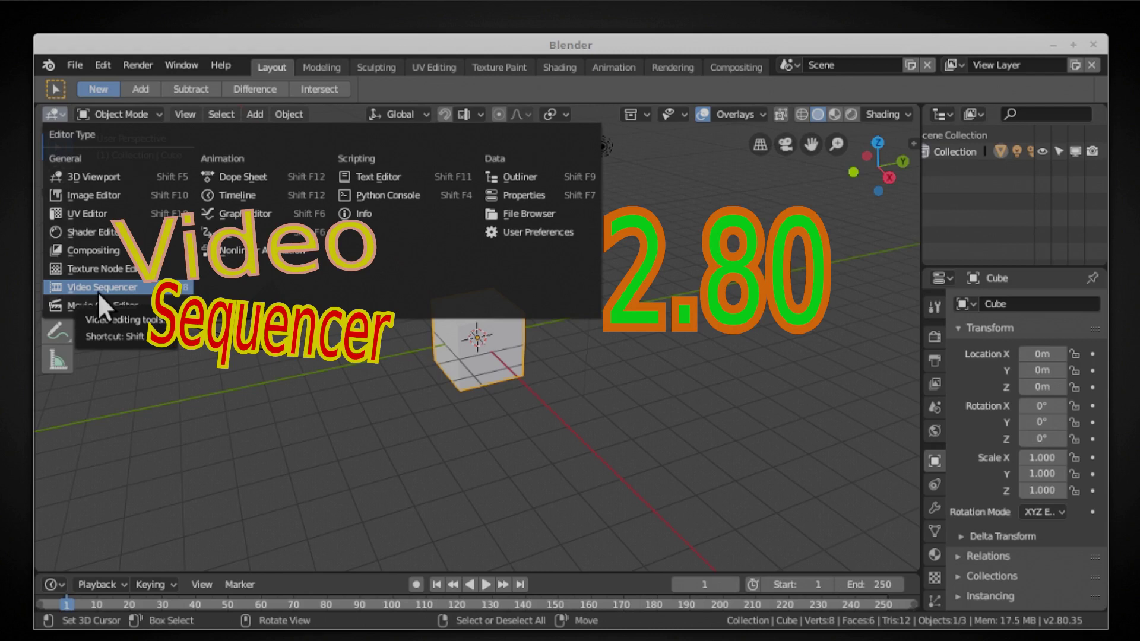
{"action": "left_click", "coordinate": [99, 291]}
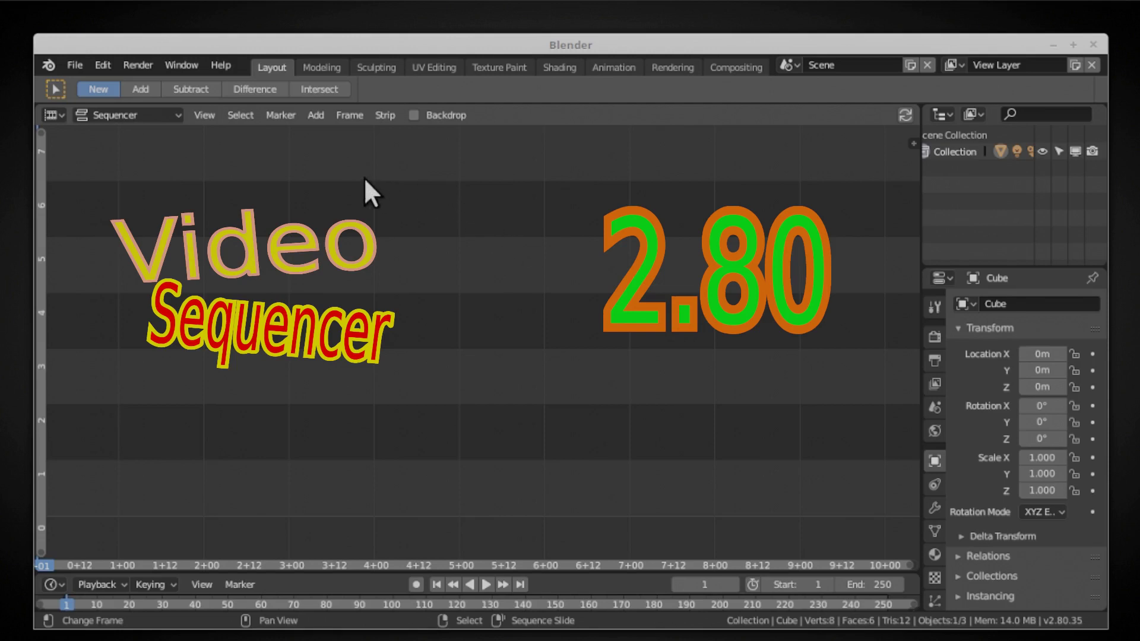
Step: Try adding the .mkv recording from the Videos folder as a movie strip
{"action": "left_click", "coordinate": [315, 115]}
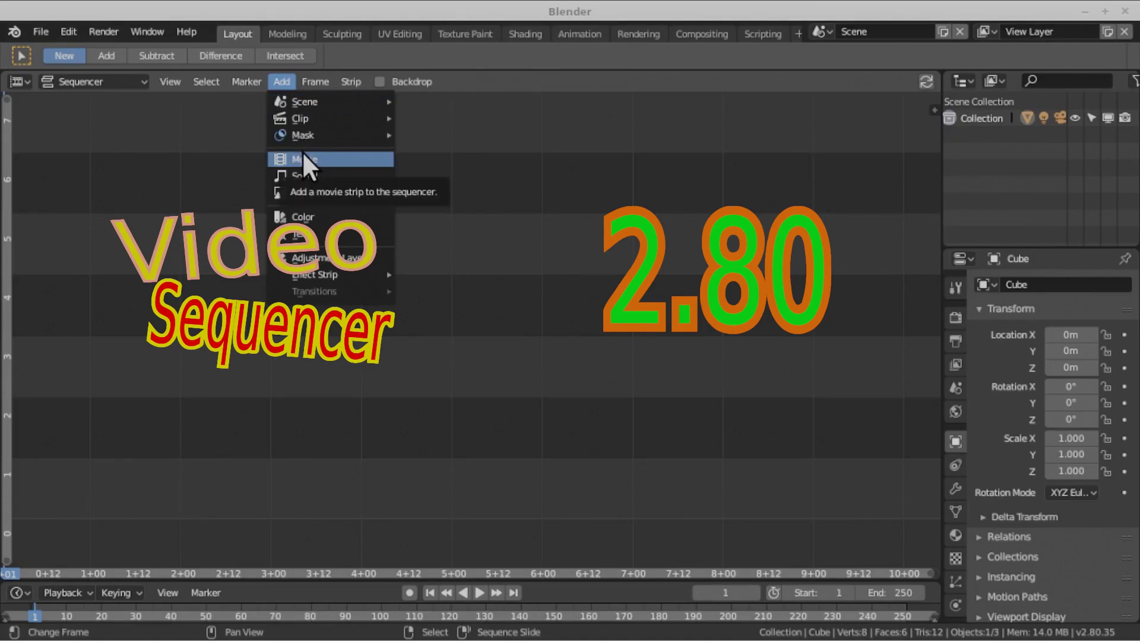
{"action": "left_click", "coordinate": [302, 158]}
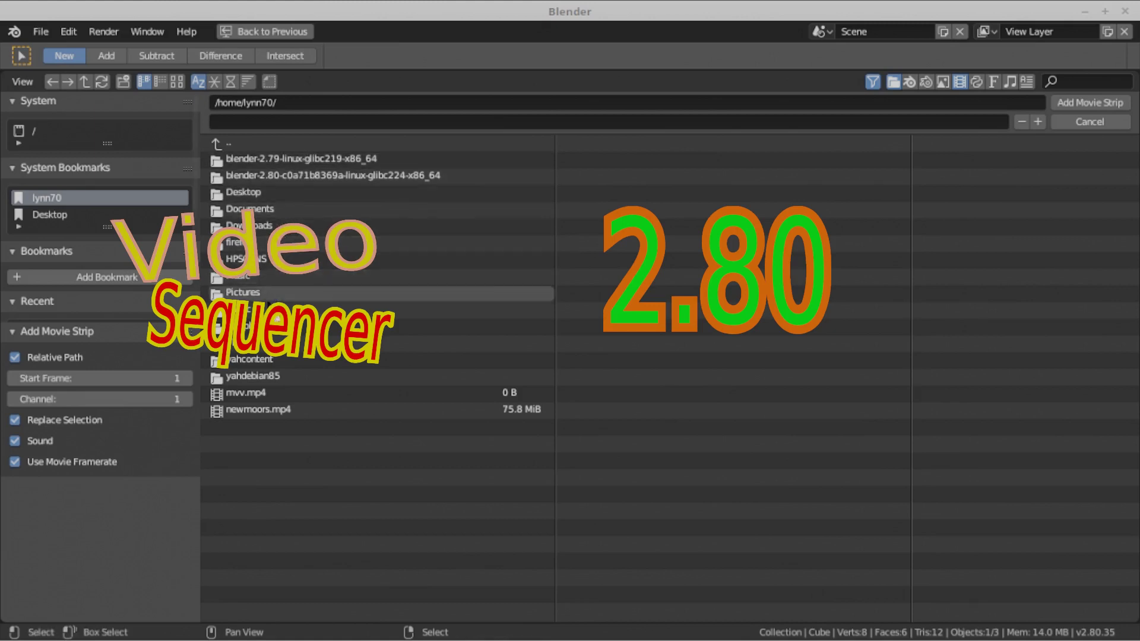
{"action": "left_click", "coordinate": [272, 344]}
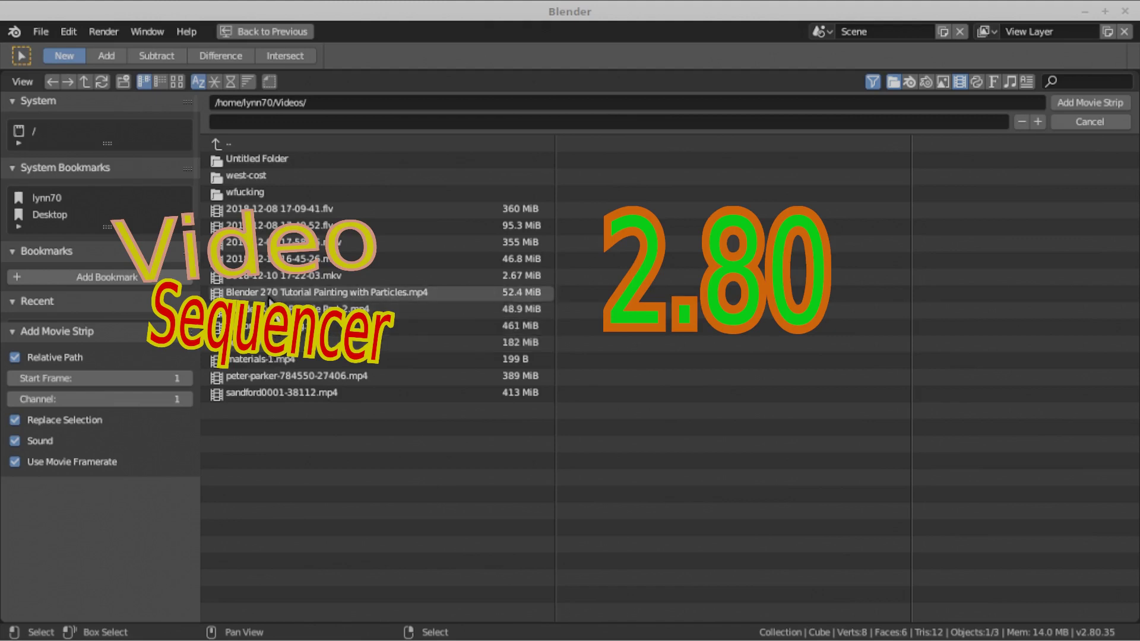
{"action": "double_click", "coordinate": [270, 268]}
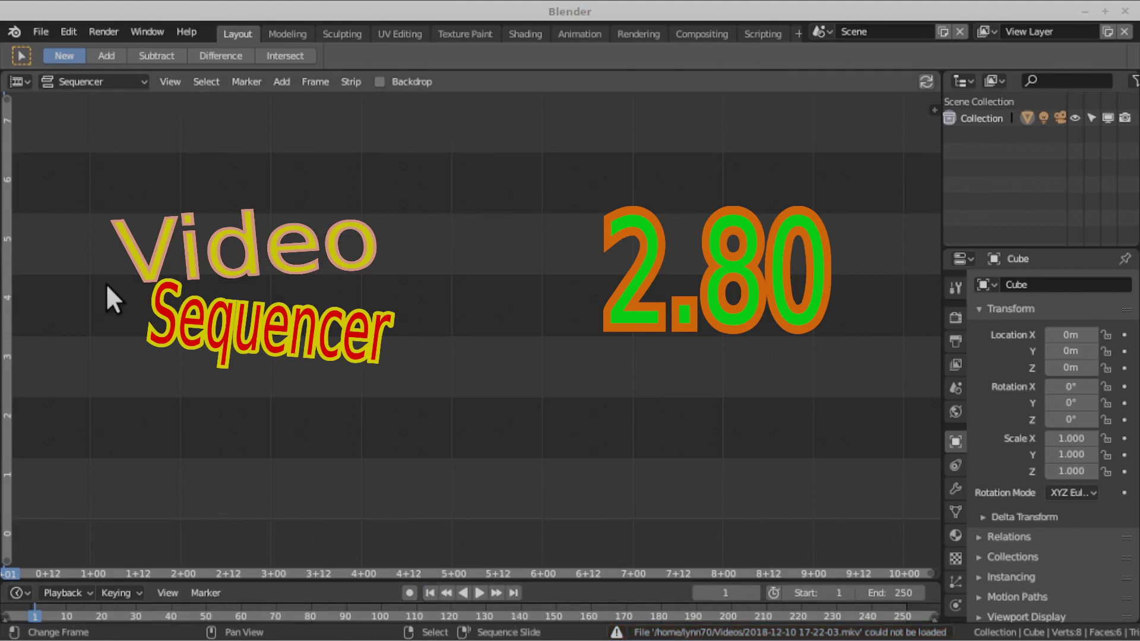
{"action": "left_click", "coordinate": [278, 83]}
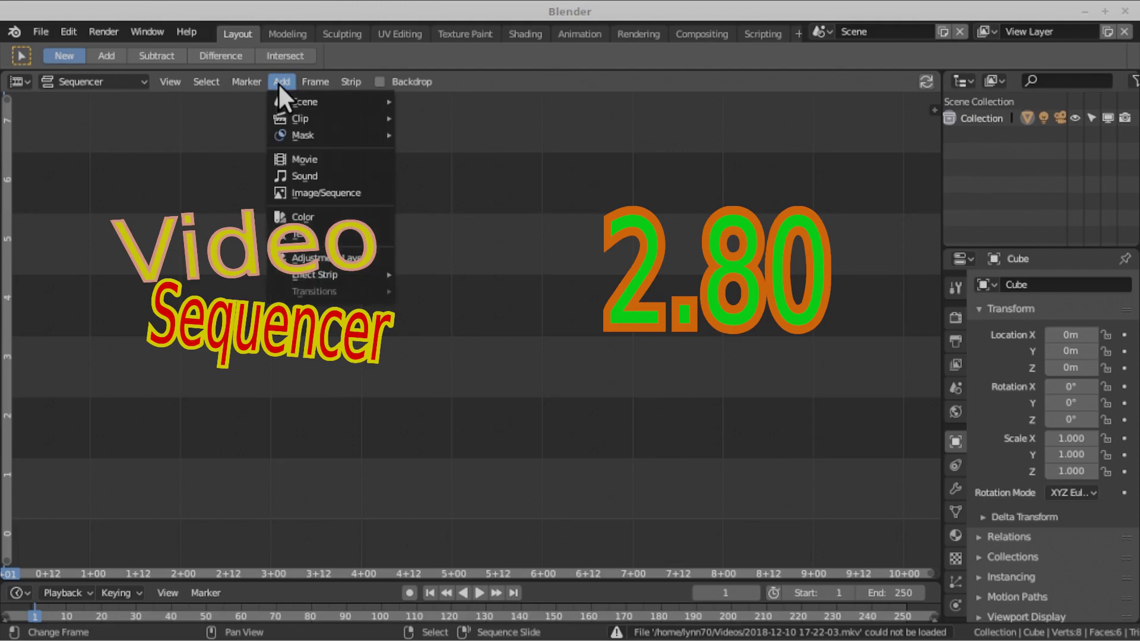
{"action": "left_click", "coordinate": [304, 155]}
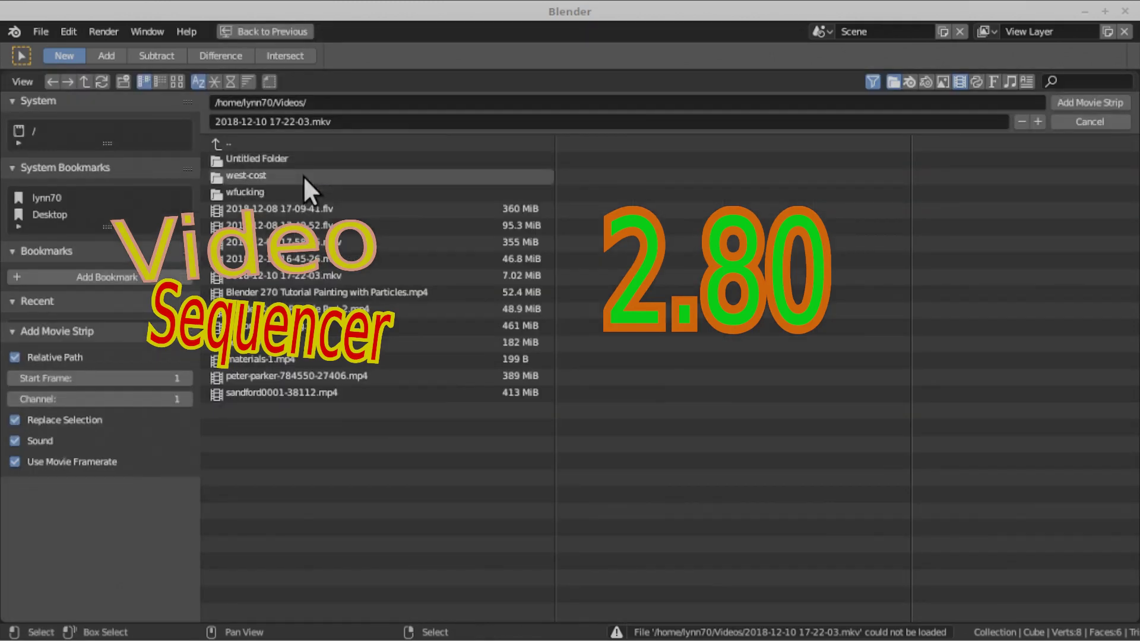
{"action": "double_click", "coordinate": [303, 201]}
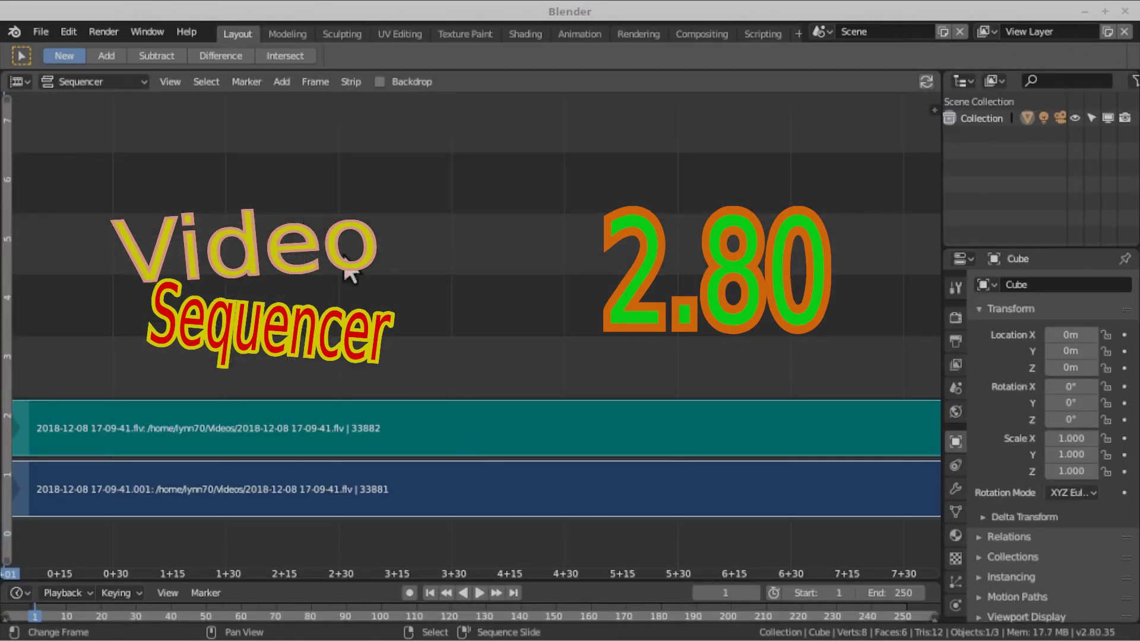
Step: Zoom out and use Home to fit both strips, then select the strips
{"action": "scroll", "coordinate": [362, 256], "scroll_direction": "down", "scroll_amount": 1}
{"action": "scroll", "coordinate": [374, 297], "scroll_direction": "down", "scroll_amount": 1}
{"action": "scroll", "coordinate": [386, 332], "scroll_direction": "down", "scroll_amount": 1}
{"action": "scroll", "coordinate": [386, 333], "scroll_direction": "down", "scroll_amount": 1}
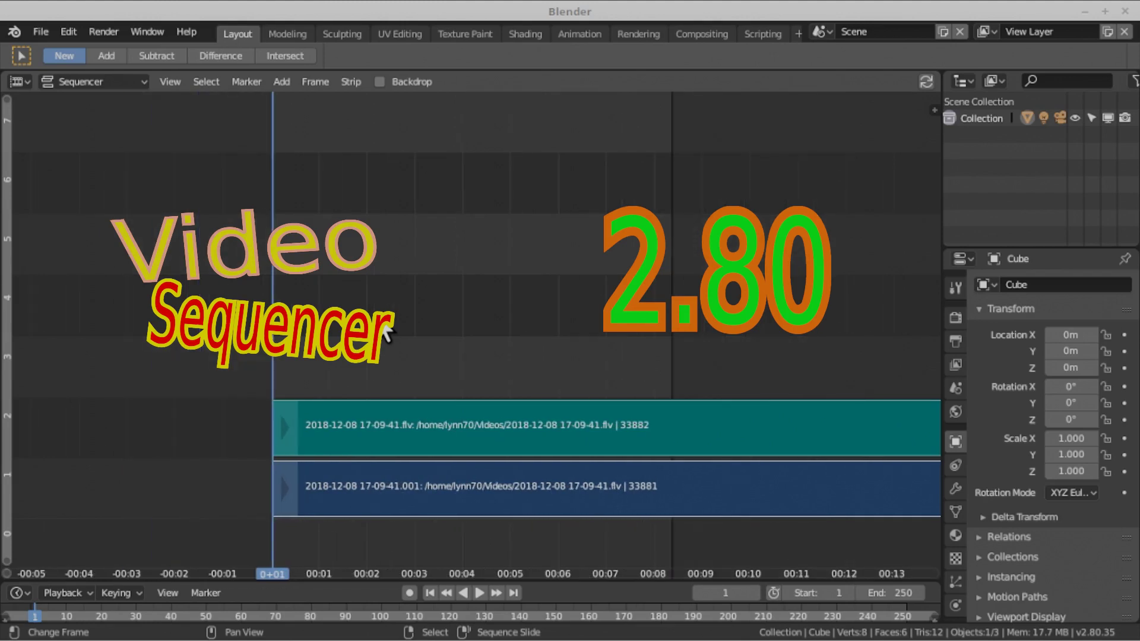
{"action": "key", "text": "Home"}
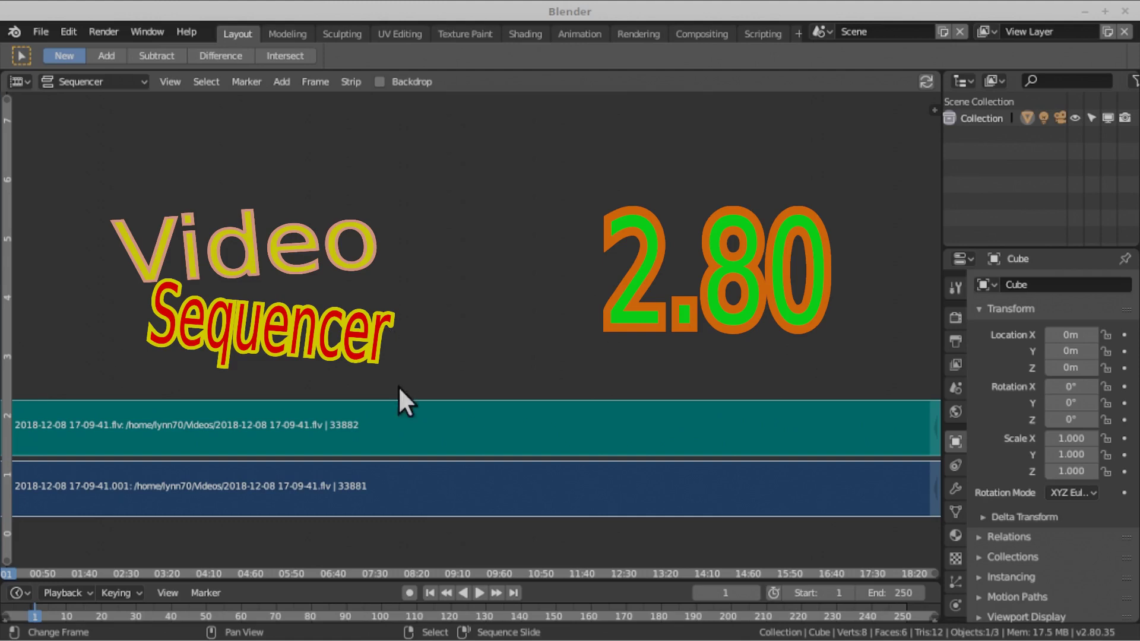
{"action": "key", "text": "a"}
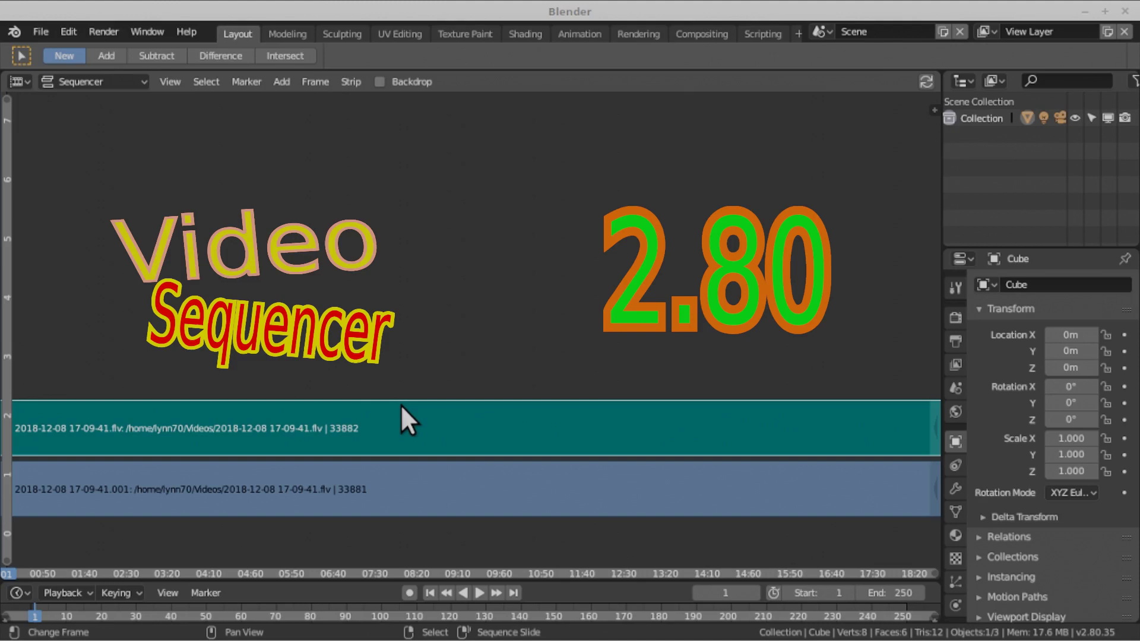
{"action": "left_click", "coordinate": [178, 80]}
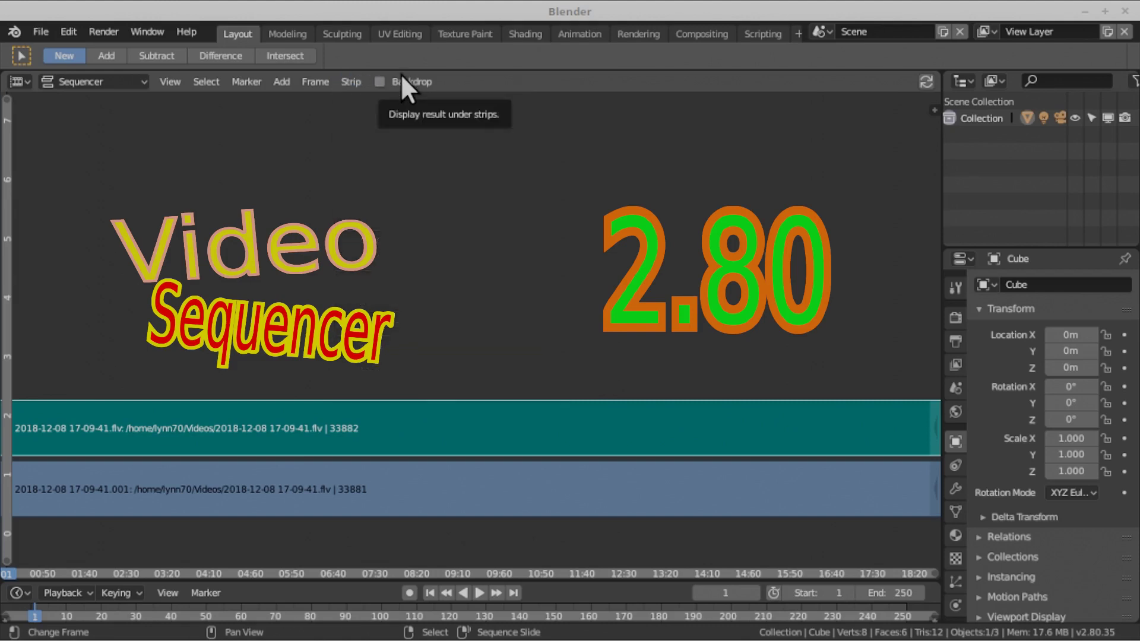
Step: Set View > Waveform Displaying to Waveforms On for the sound strip
{"action": "left_click", "coordinate": [172, 76]}
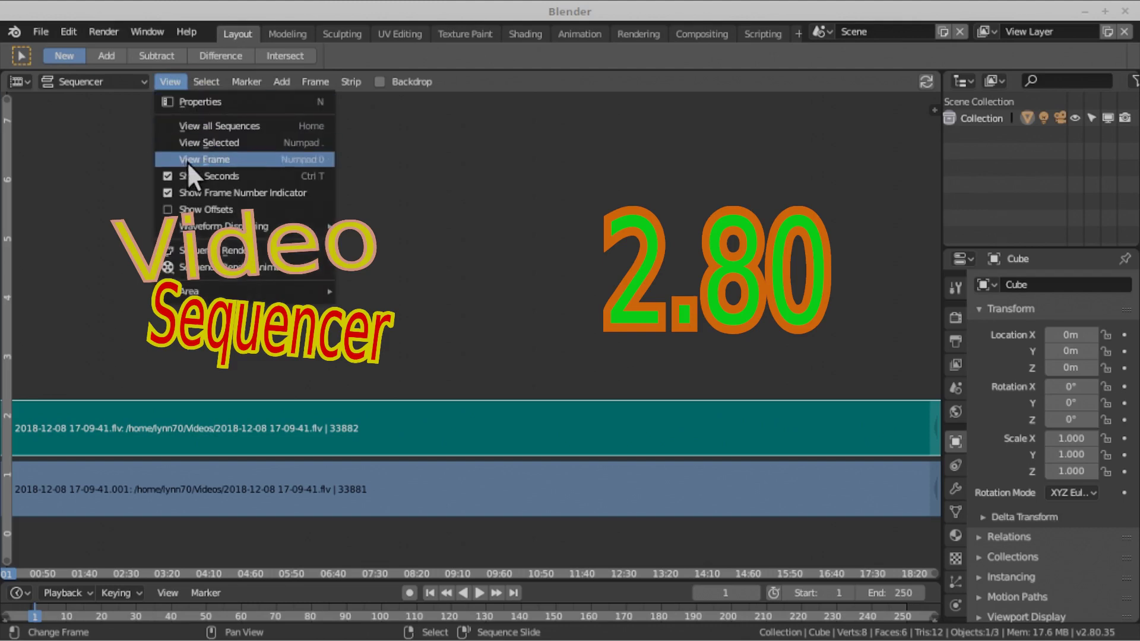
{"action": "mouse_move", "coordinate": [223, 227]}
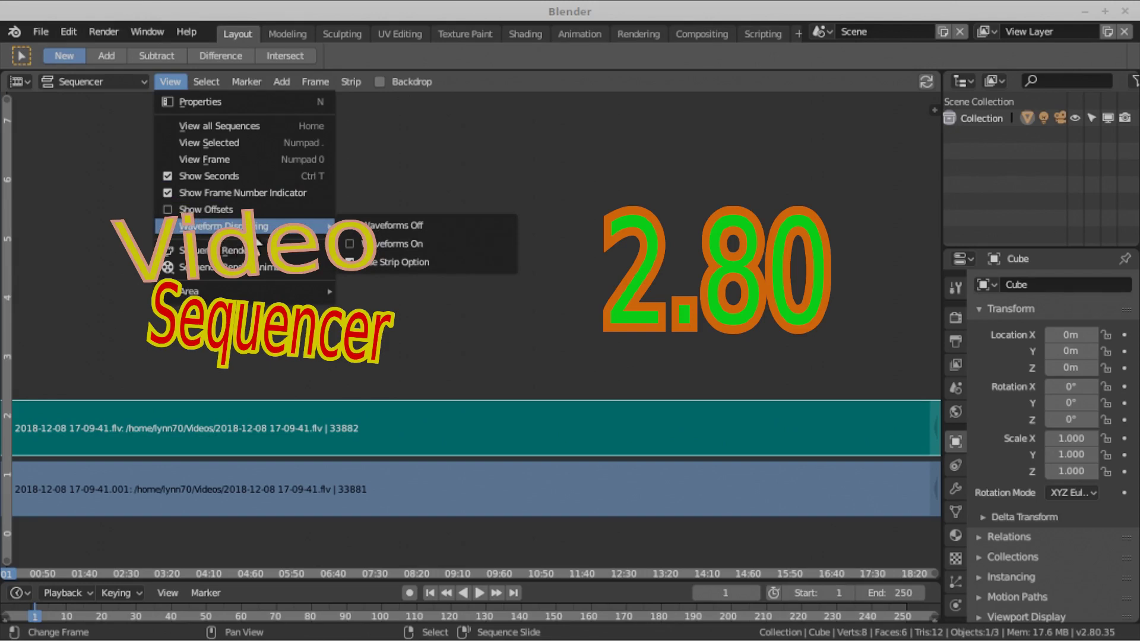
{"action": "left_click", "coordinate": [360, 242]}
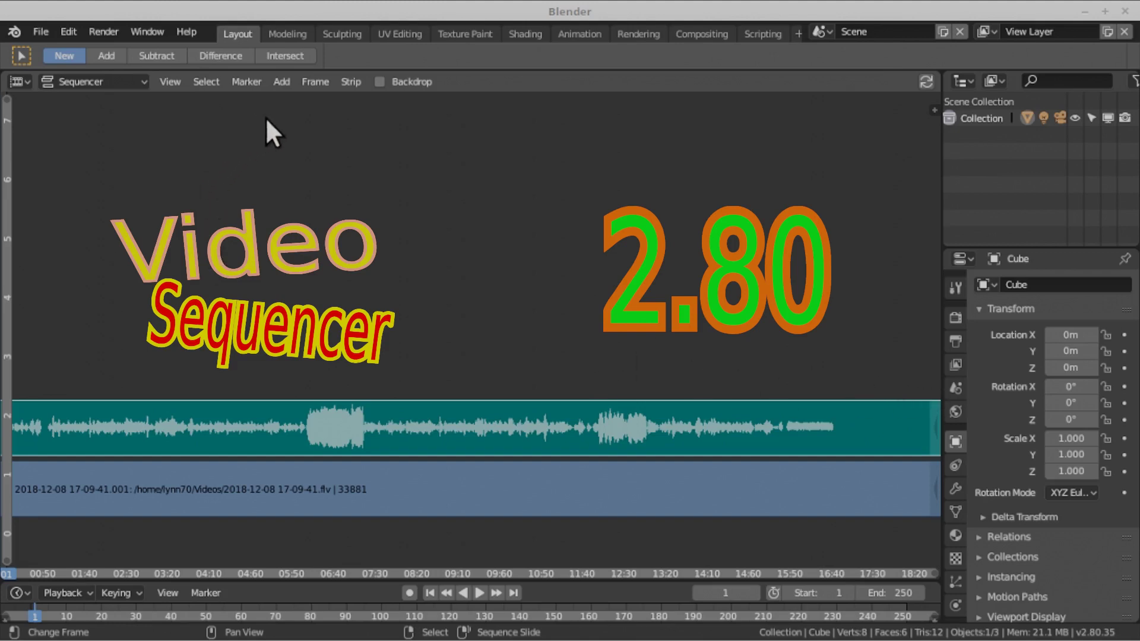
Step: Select the movie strip at frame 28532 and browse effect strips without adding any
{"action": "left_click", "coordinate": [286, 82]}
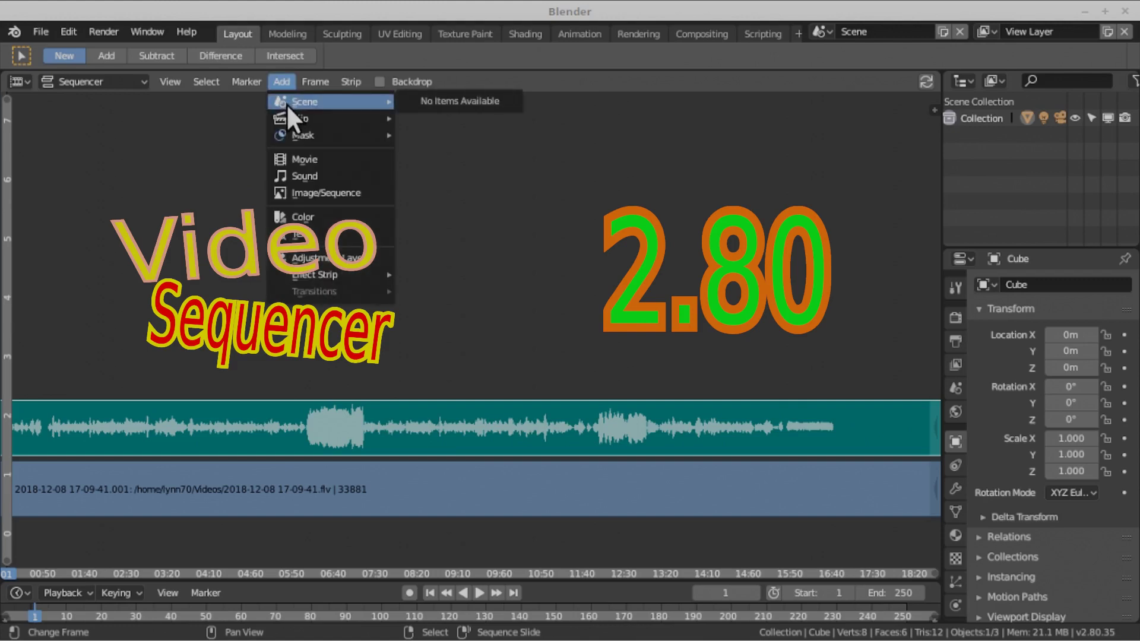
{"action": "mouse_move", "coordinate": [321, 275]}
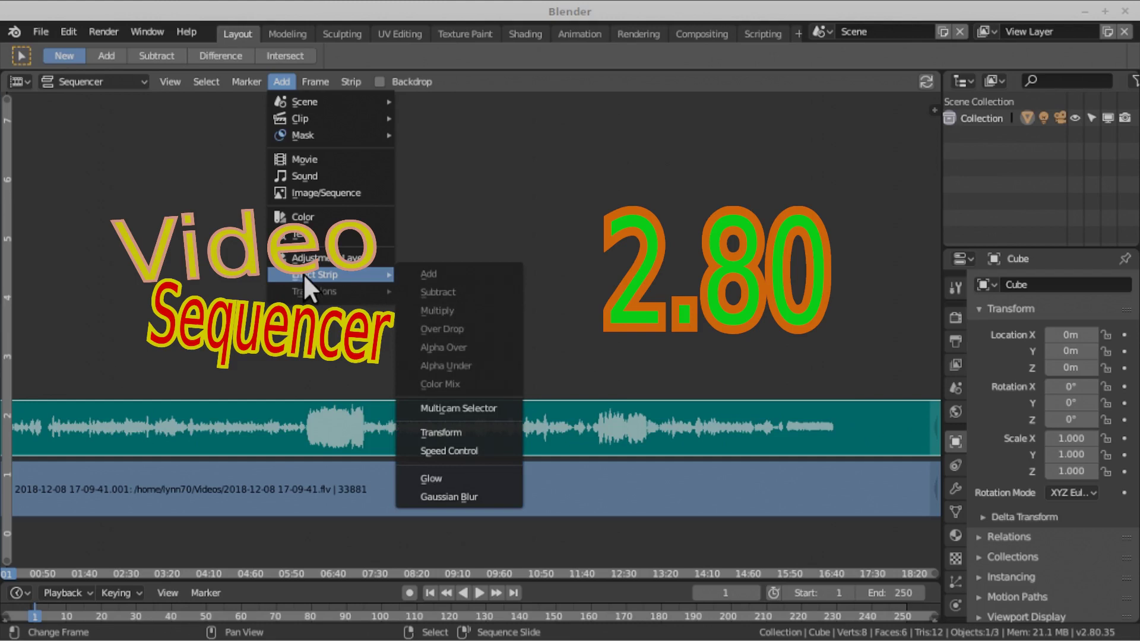
{"action": "left_click", "coordinate": [291, 471]}
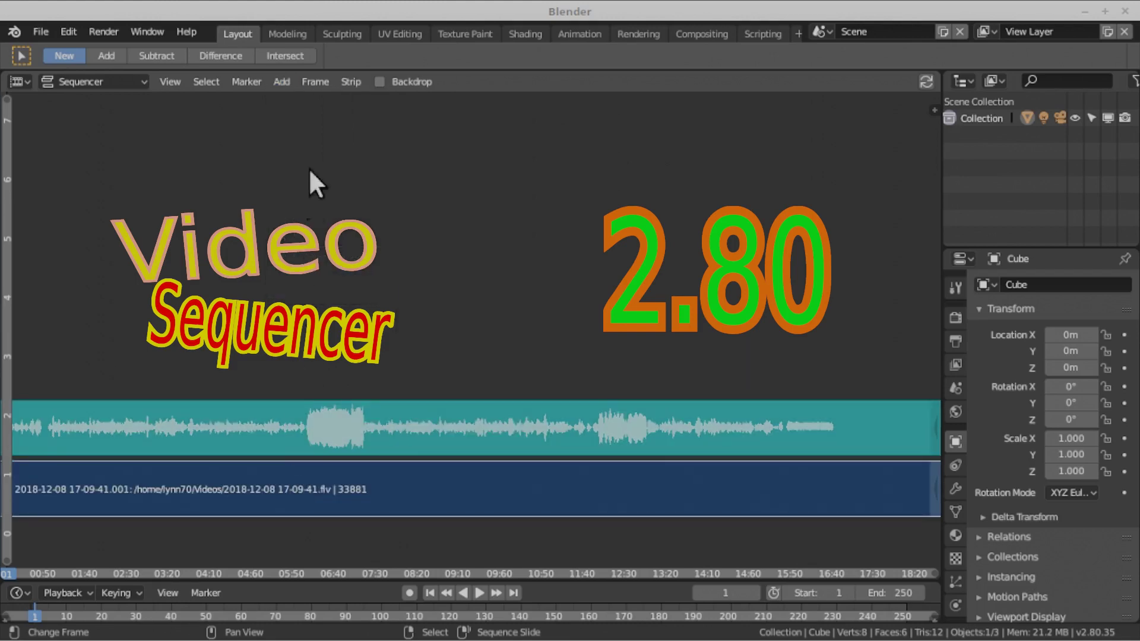
{"action": "left_click", "coordinate": [283, 80]}
{"action": "mouse_move", "coordinate": [316, 274]}
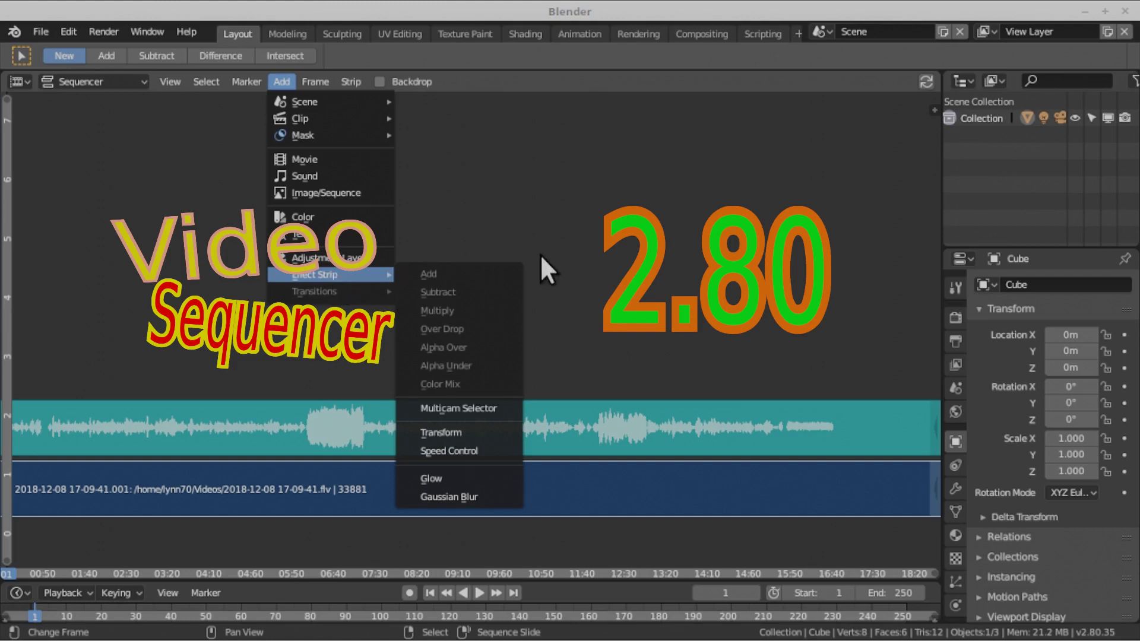
{"action": "left_click", "coordinate": [795, 334]}
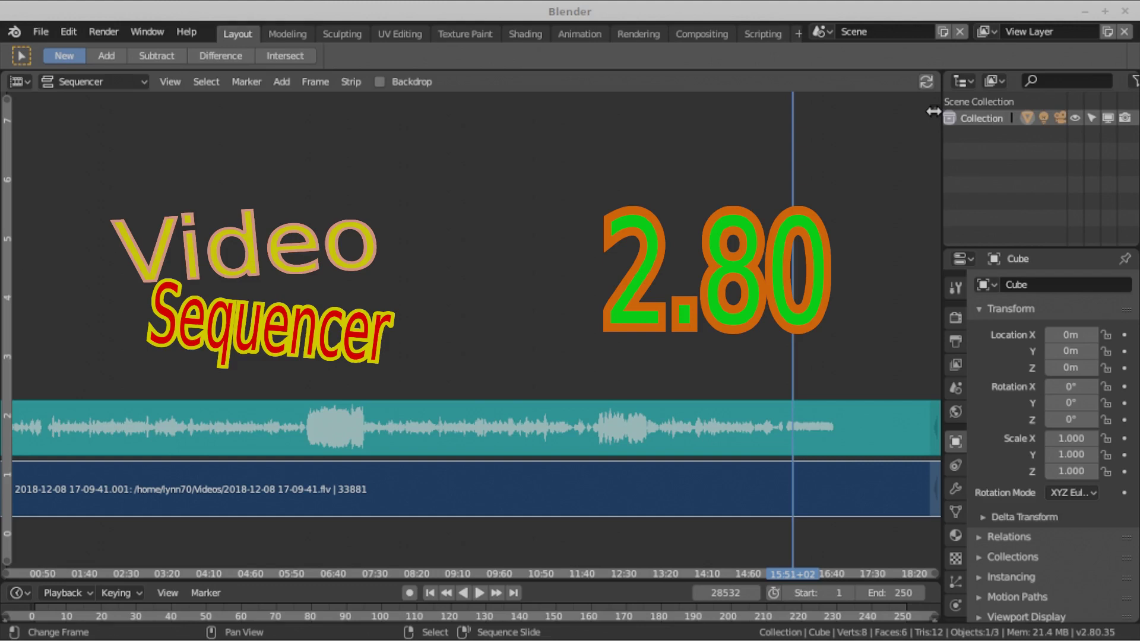
Step: Drag out and widen the strip properties sidebar
{"action": "left_click_drag", "start_coordinate": [933, 109], "coordinate": [789, 123]}
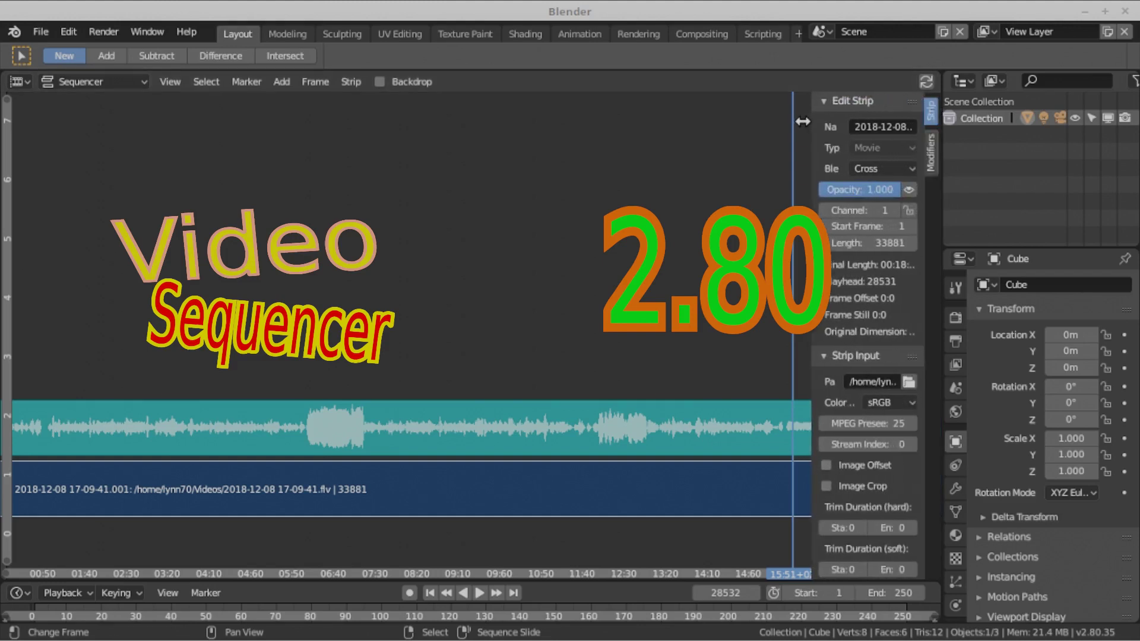
{"action": "left_click_drag", "start_coordinate": [789, 123], "coordinate": [962, 147]}
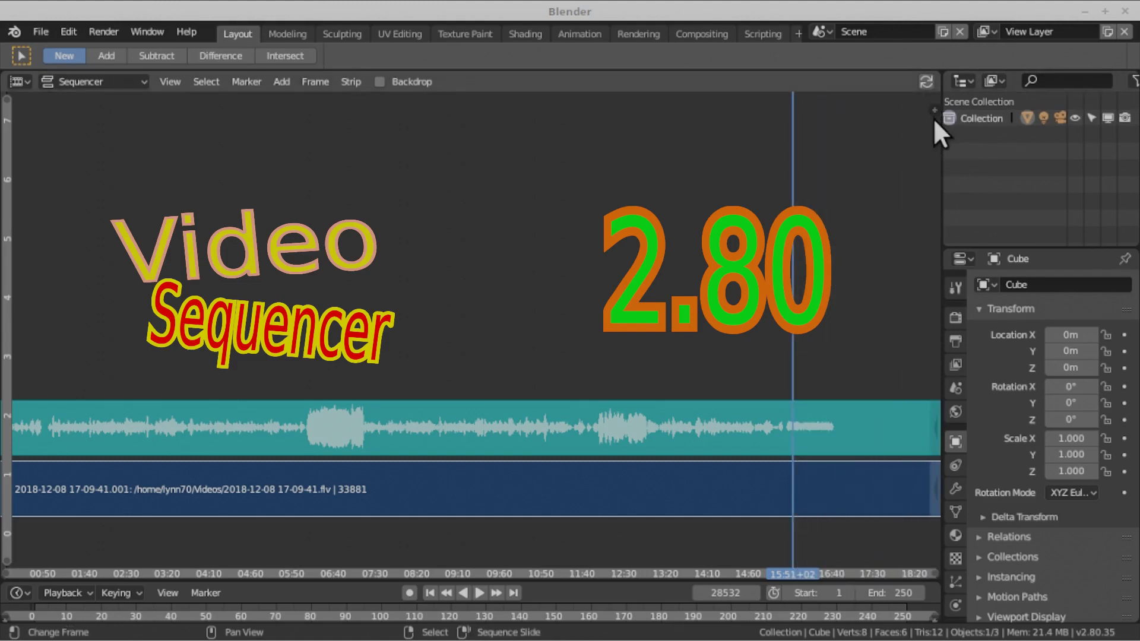
{"action": "left_click", "coordinate": [936, 114]}
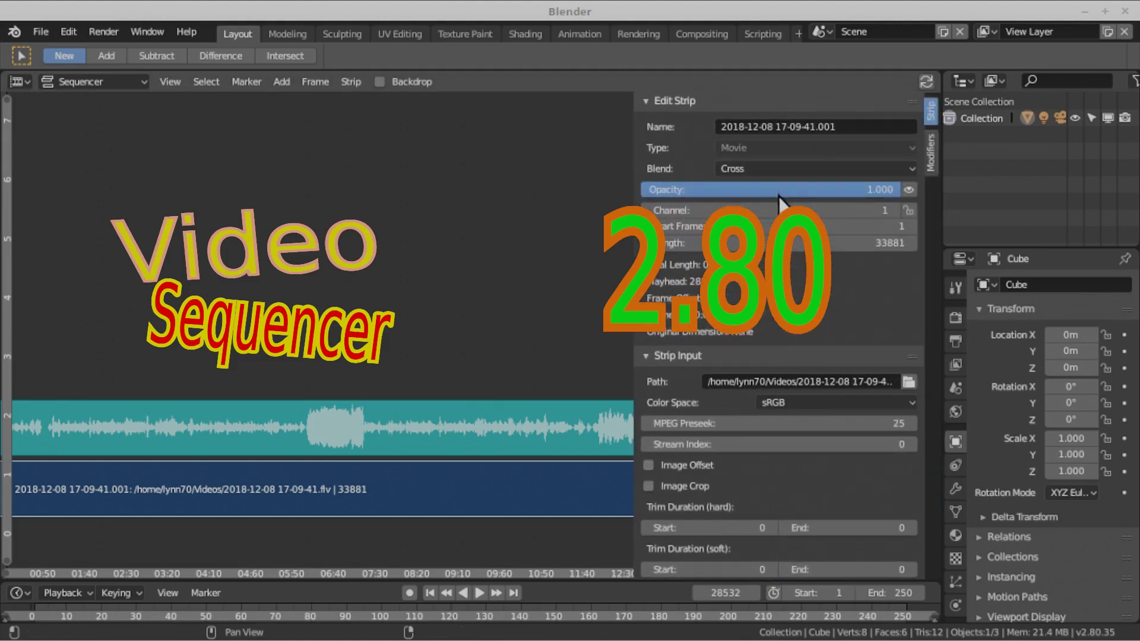
Step: Collapse the Edit Strip, Strip Input, Filter and Proxy/Timecode panels, then hide and reopen the sidebar
{"action": "left_click", "coordinate": [674, 100]}
{"action": "left_click", "coordinate": [682, 120]}
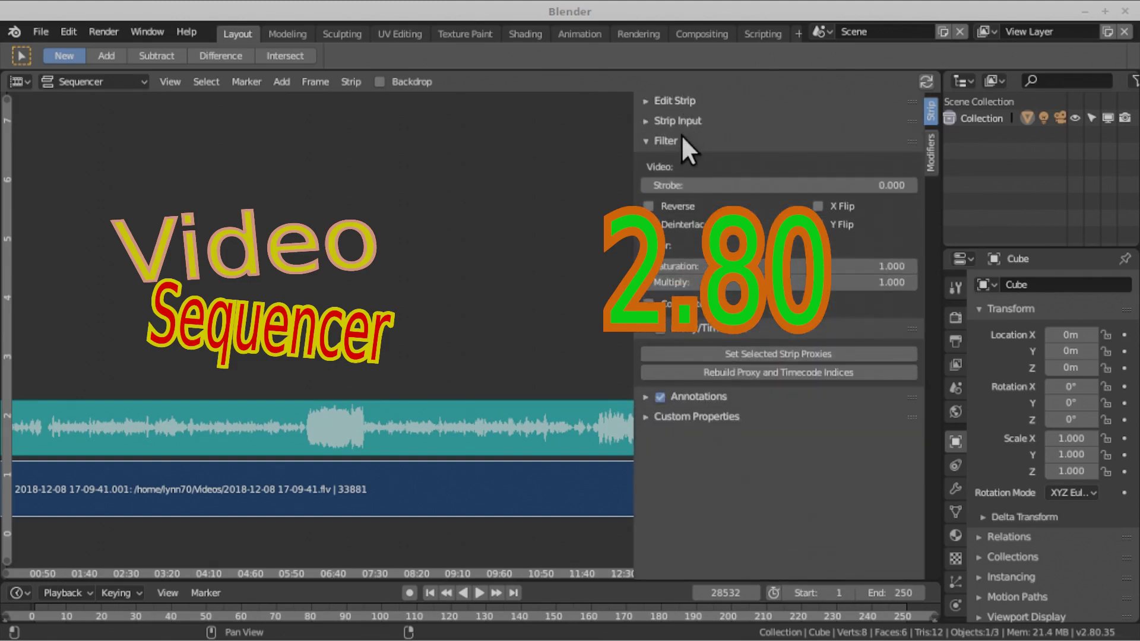
{"action": "left_click", "coordinate": [681, 142]}
{"action": "left_click", "coordinate": [686, 160]}
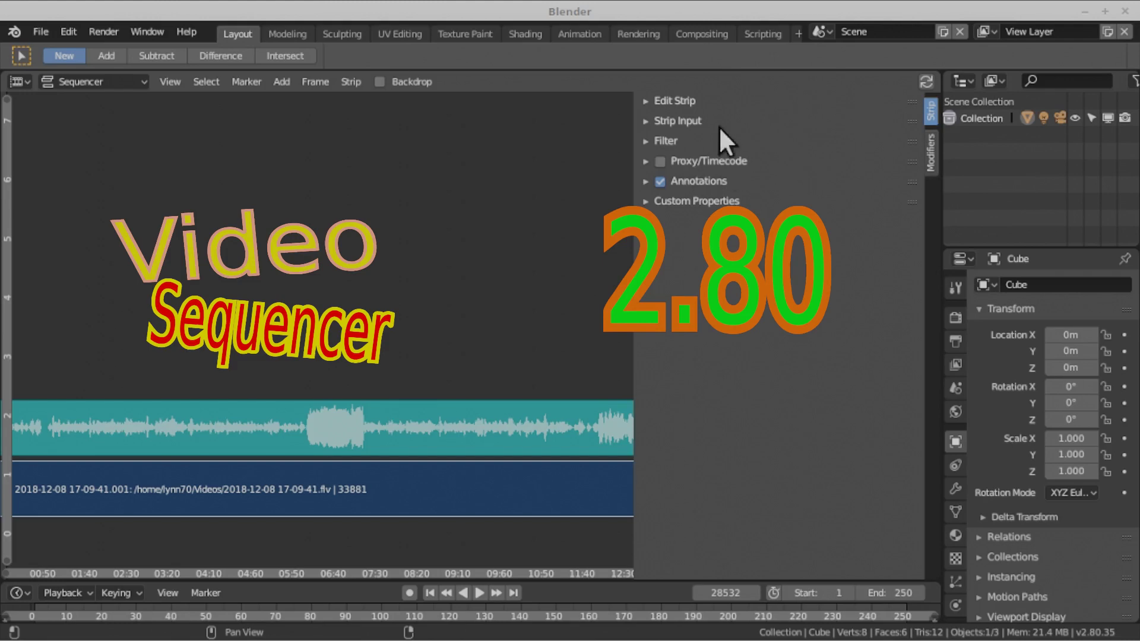
{"action": "left_click_drag", "start_coordinate": [634, 143], "coordinate": [954, 148]}
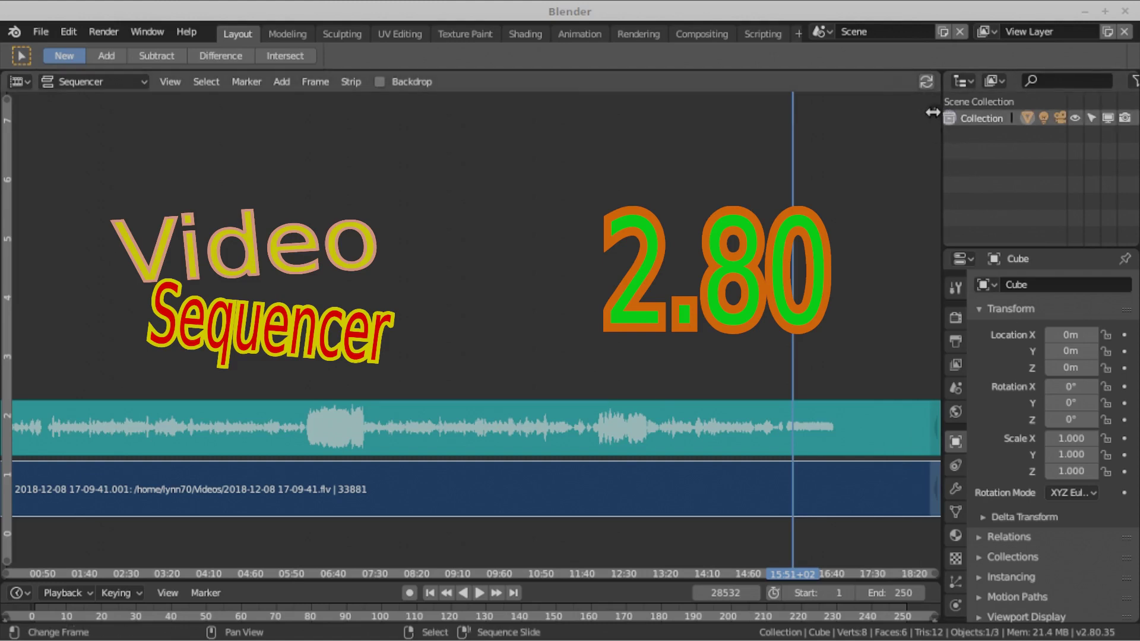
{"action": "left_click_drag", "start_coordinate": [935, 110], "coordinate": [864, 105]}
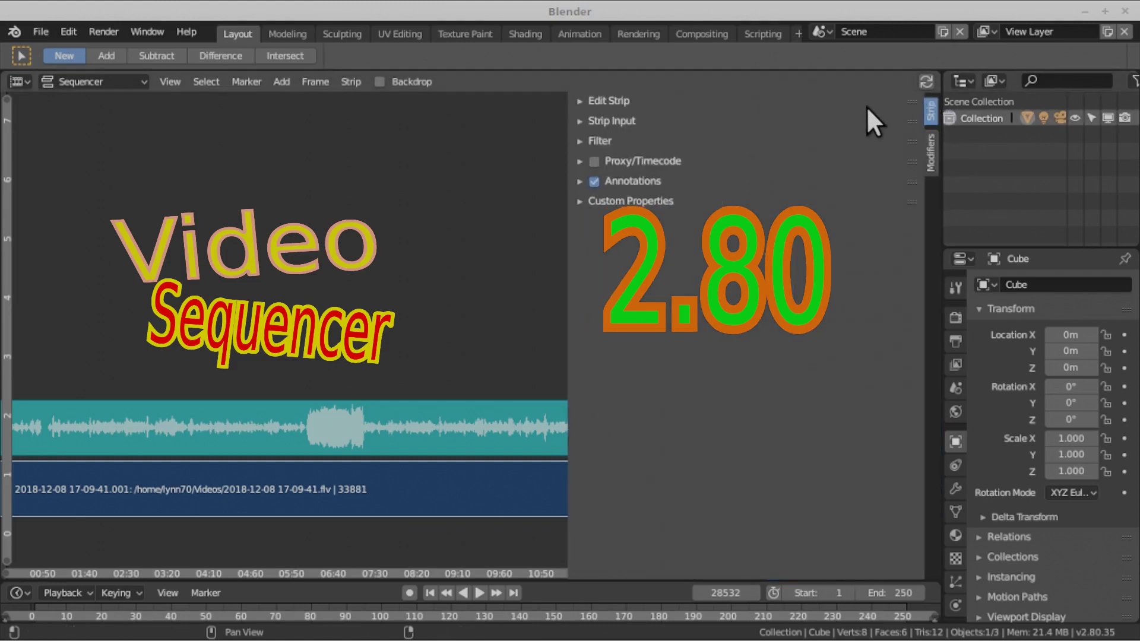
Step: Add a Color Balance strip modifier from the Modifiers tab, then drag the sidebar closed
{"action": "left_click", "coordinate": [930, 156]}
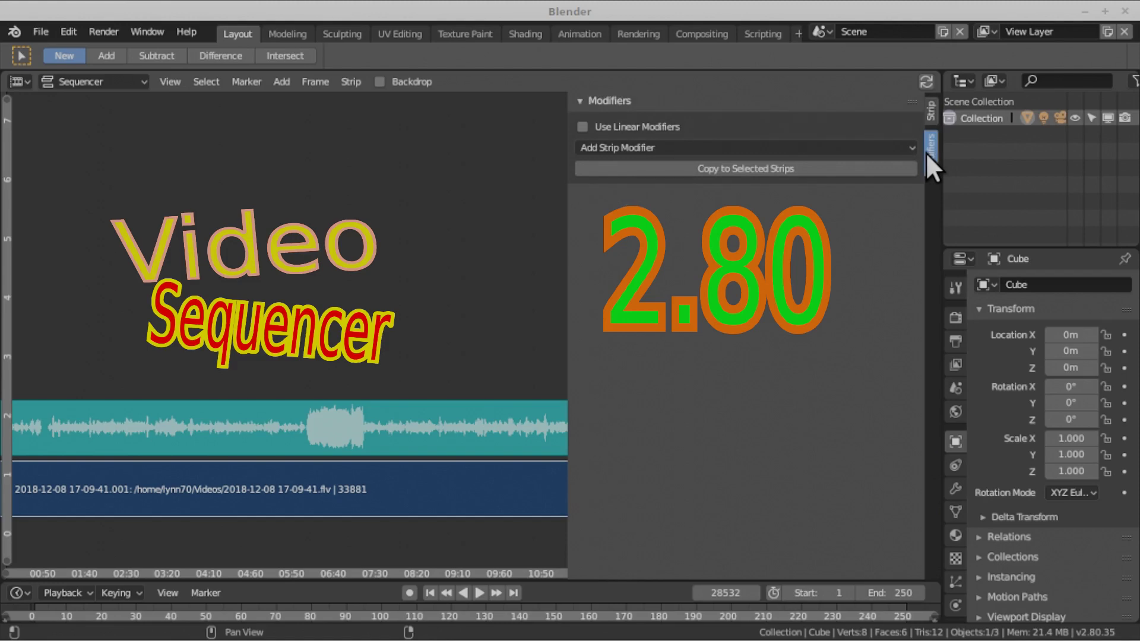
{"action": "left_click", "coordinate": [650, 143]}
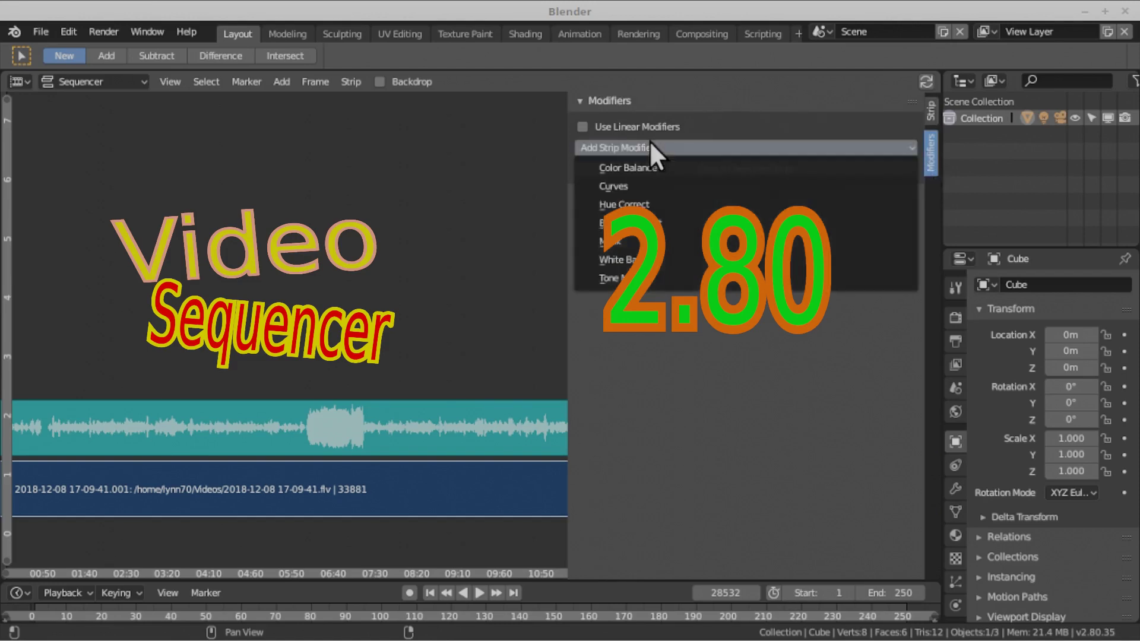
{"action": "left_click", "coordinate": [651, 159]}
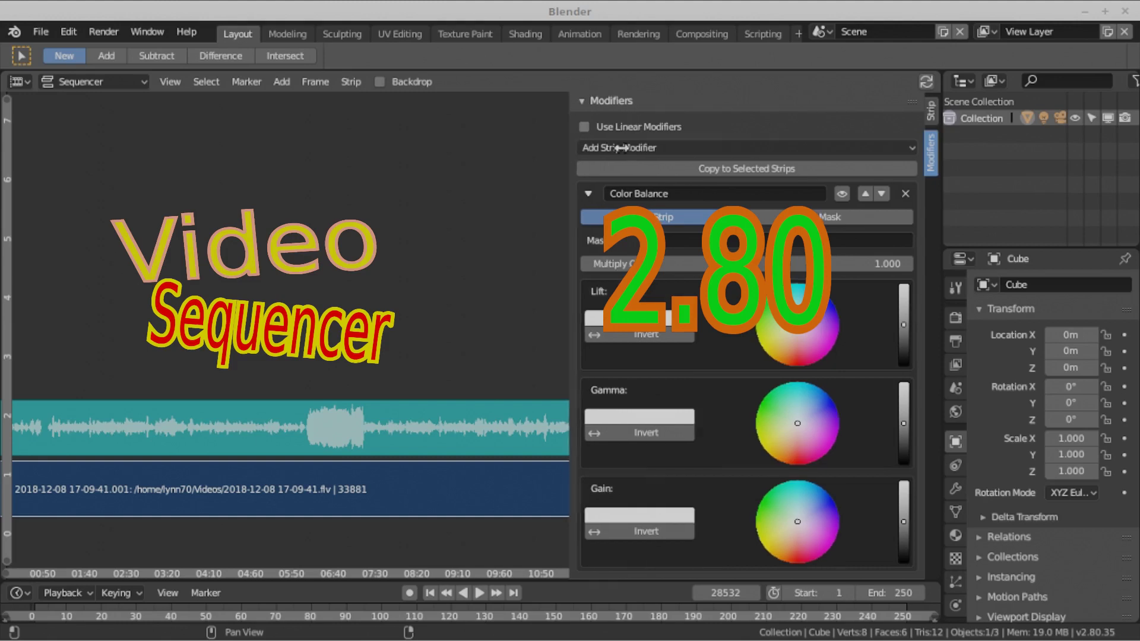
{"action": "left_click_drag", "start_coordinate": [567, 135], "coordinate": [937, 160]}
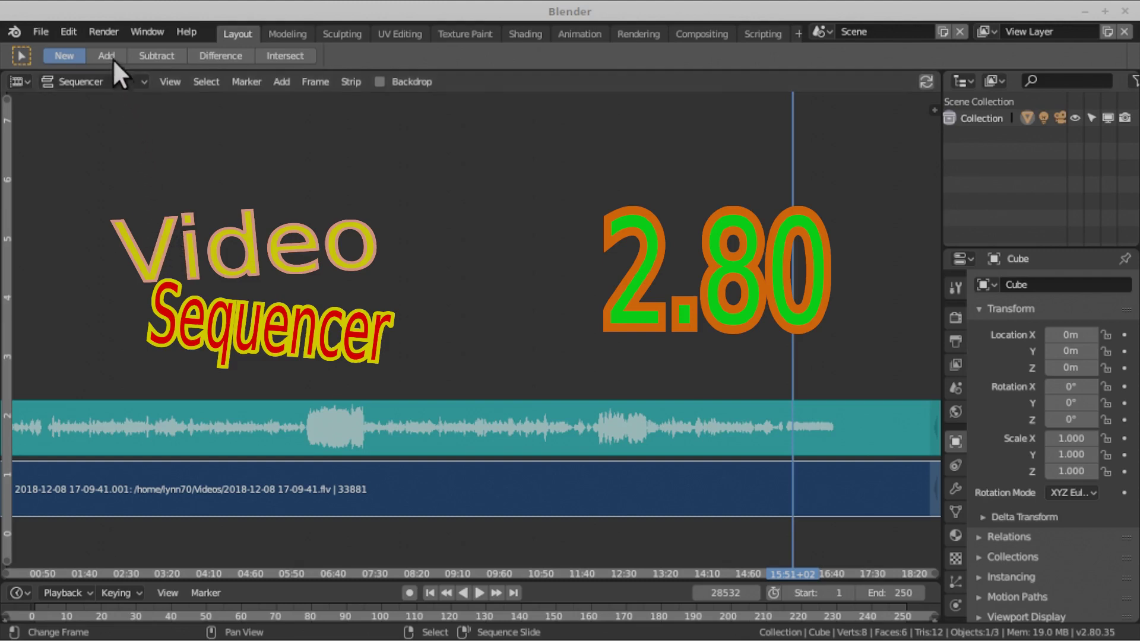
{"action": "left_click", "coordinate": [106, 26]}
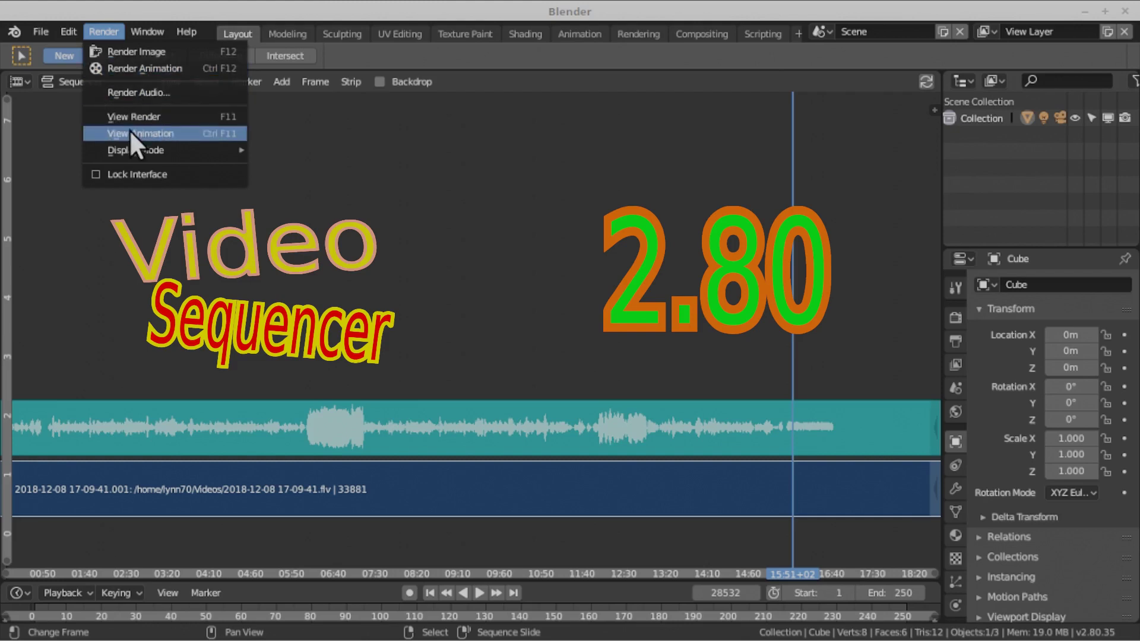
{"action": "mouse_move", "coordinate": [137, 150]}
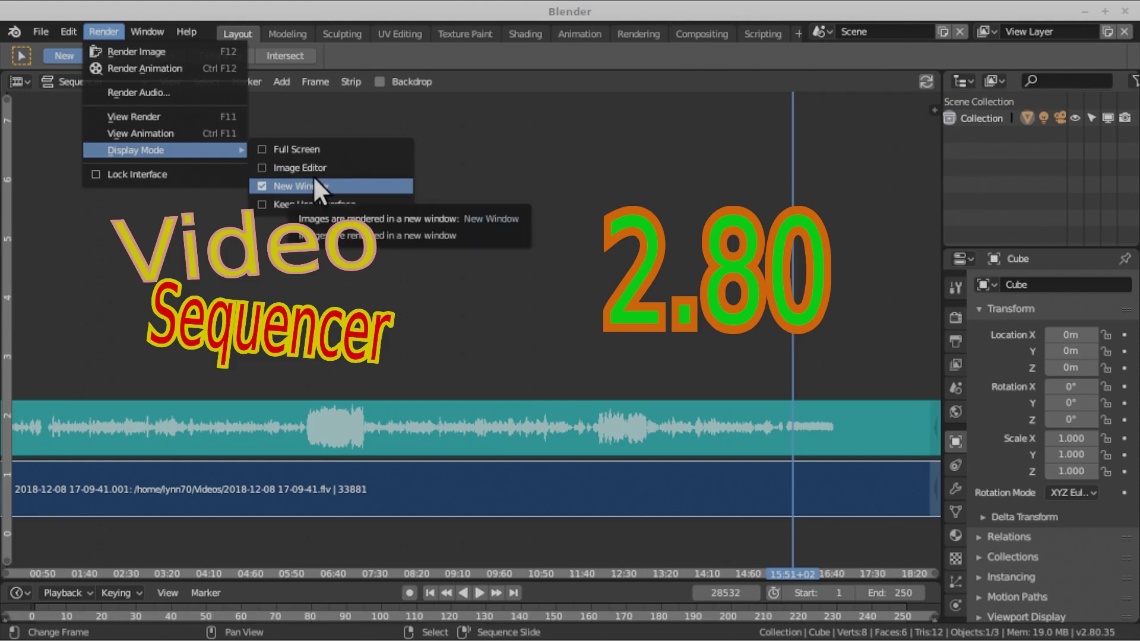
{"action": "left_click", "coordinate": [334, 202]}
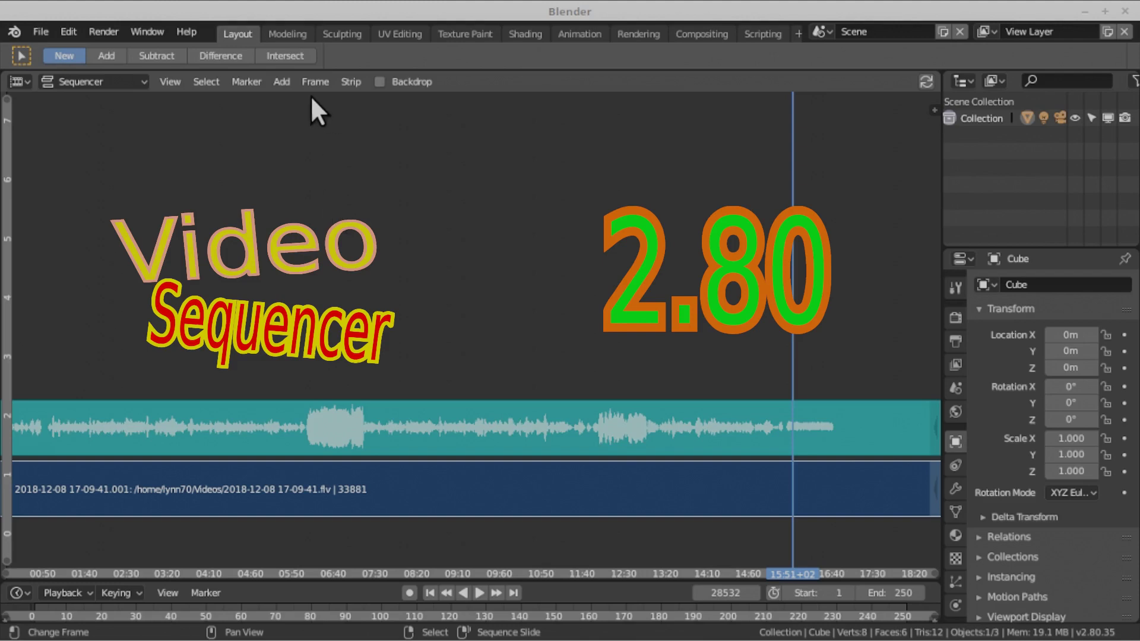
{"action": "left_click", "coordinate": [169, 81]}
{"action": "left_click", "coordinate": [936, 111]}
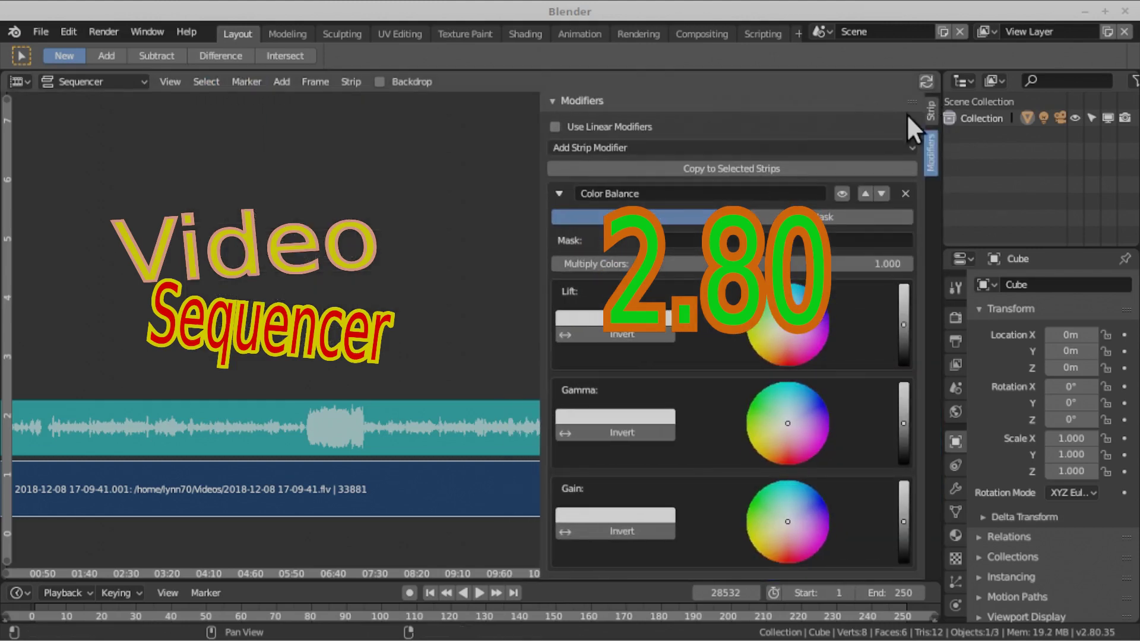
{"action": "left_click", "coordinate": [931, 107]}
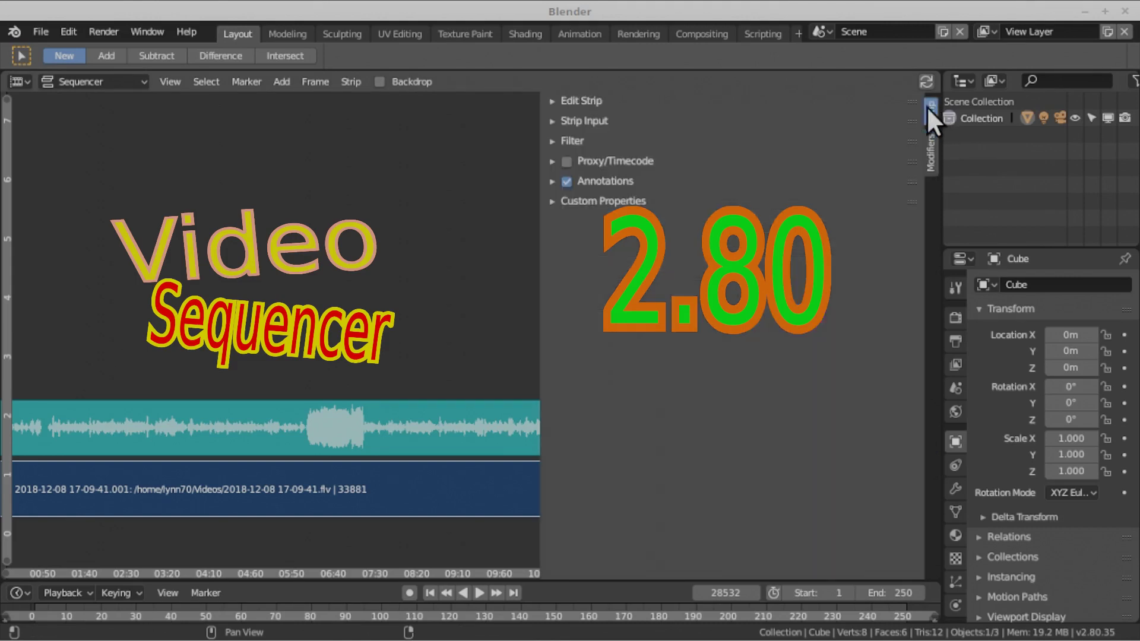
{"action": "left_click", "coordinate": [590, 100]}
{"action": "left_click", "coordinate": [603, 105]}
{"action": "left_click", "coordinate": [602, 126]}
{"action": "left_click", "coordinate": [602, 126]}
{"action": "left_click", "coordinate": [603, 144]}
{"action": "left_click", "coordinate": [617, 163]}
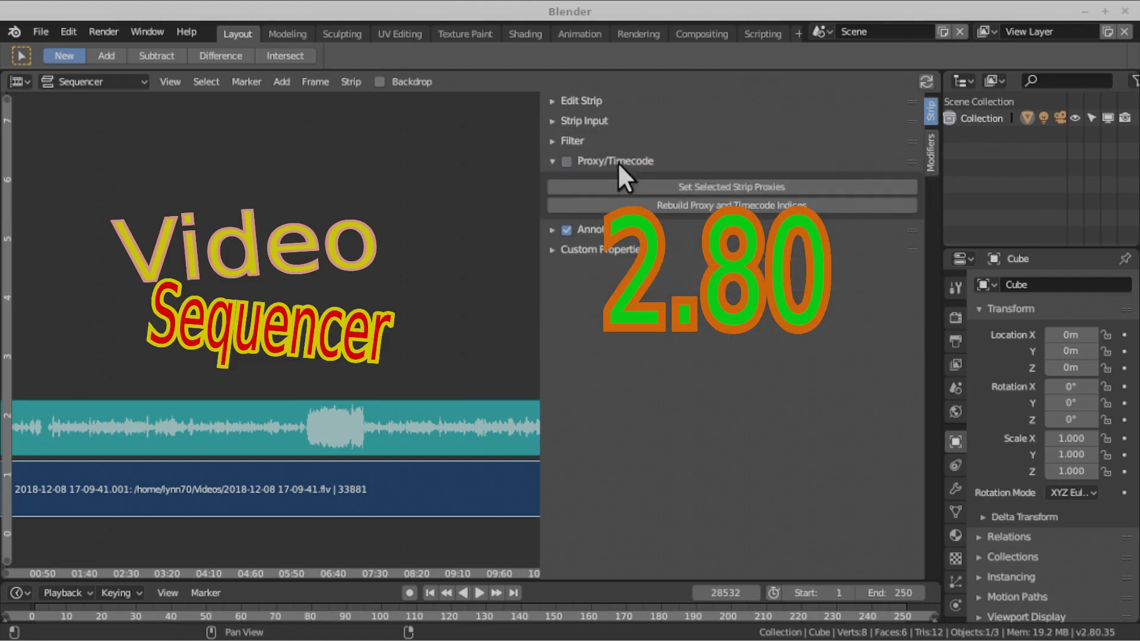
{"action": "left_click", "coordinate": [618, 175]}
{"action": "left_click", "coordinate": [617, 175]}
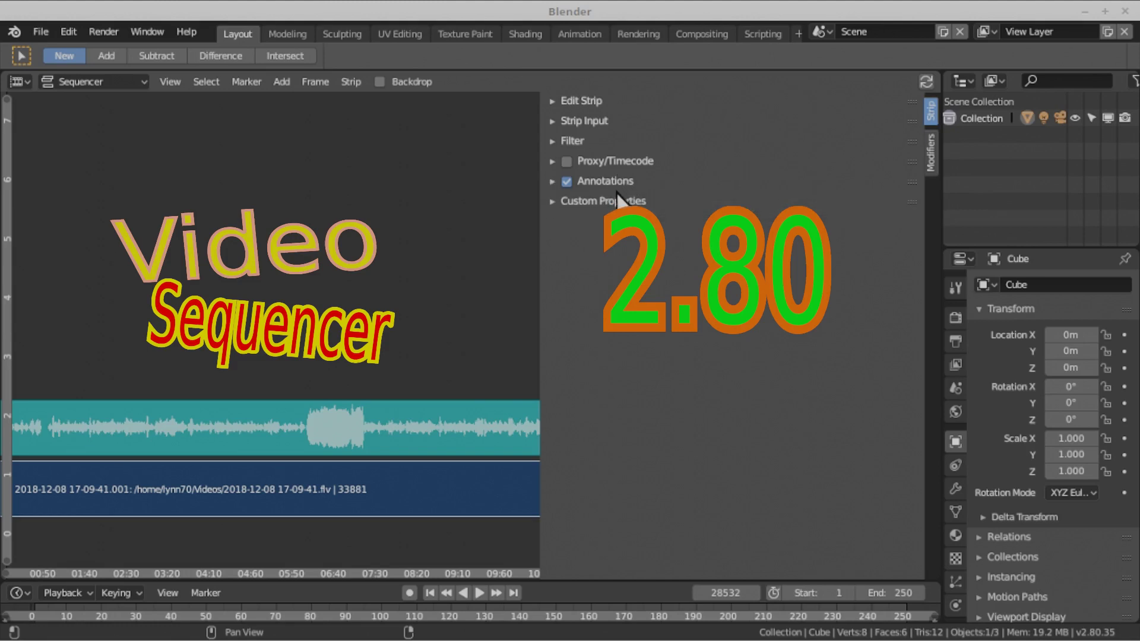
{"action": "left_click", "coordinate": [618, 199]}
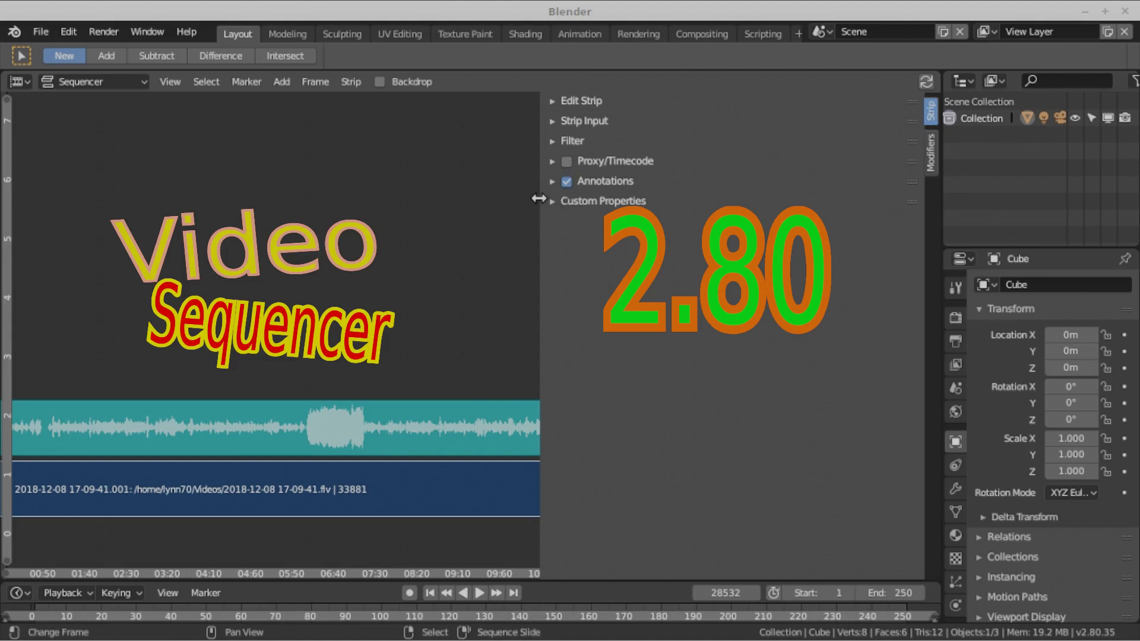
{"action": "left_click_drag", "start_coordinate": [538, 199], "coordinate": [947, 234]}
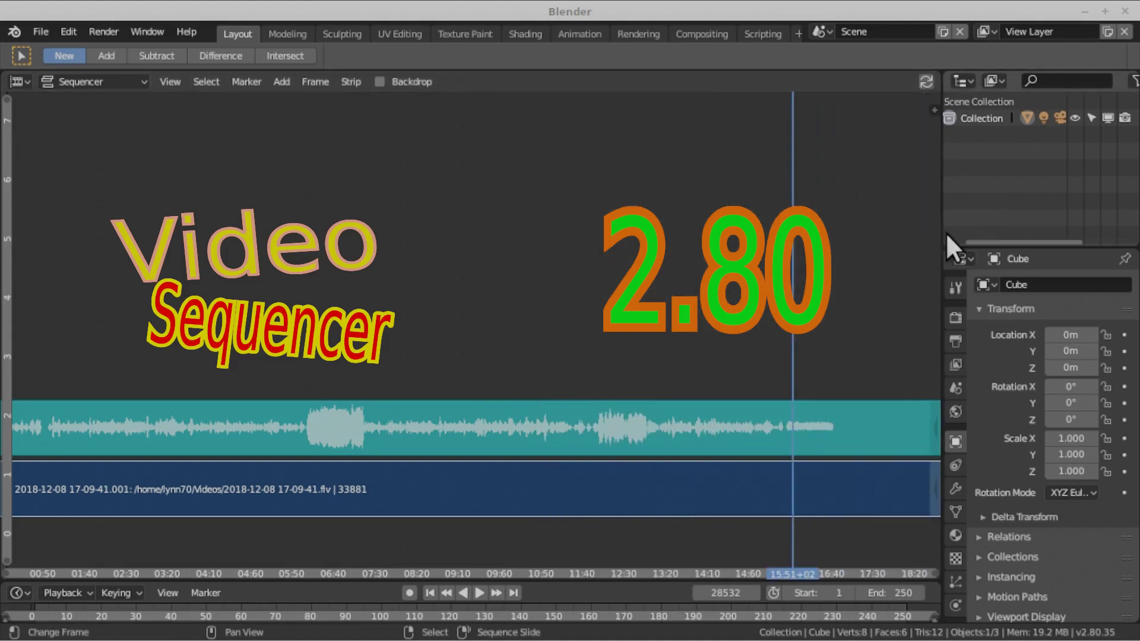